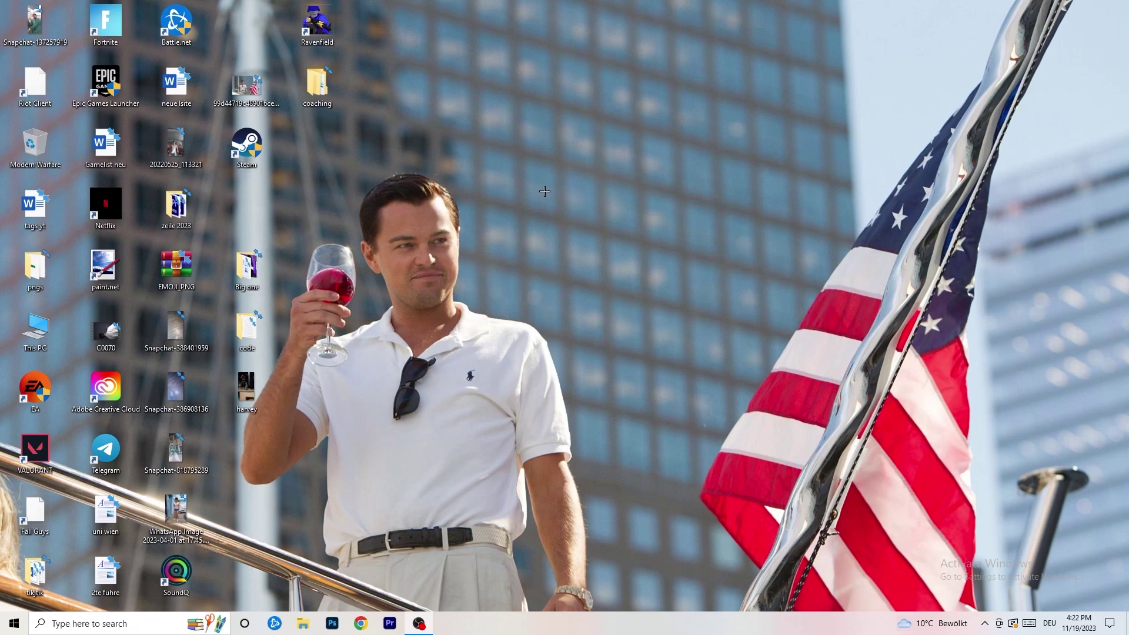
Move the taskbar around the screen edges, return it to the bottom, and open its context menu
left_click_drag(566, 631, 577, 594)
right_click(543, 631)
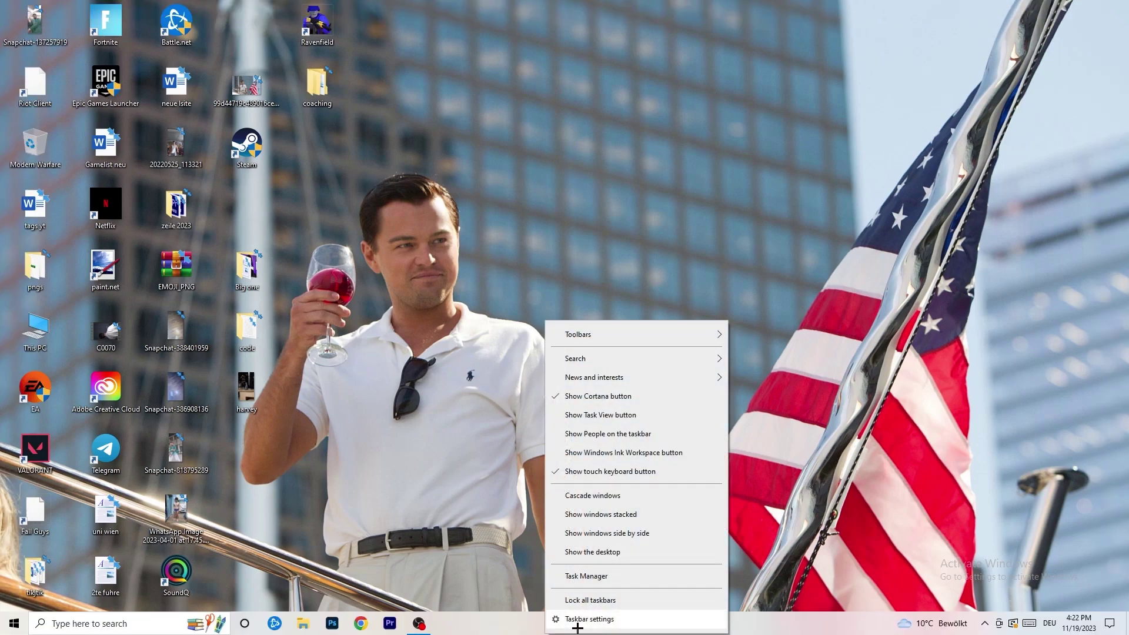
Launch Task Manager maximized, show the Ethernet performance page, and open Resource Monitor
left_click(586, 576)
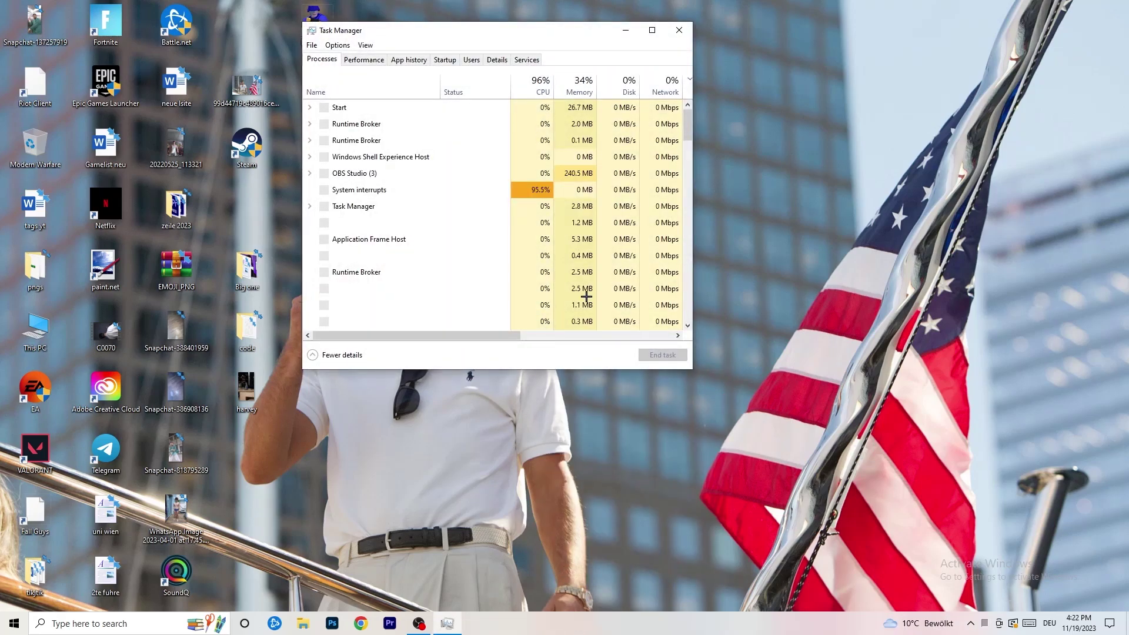
left_click(655, 38)
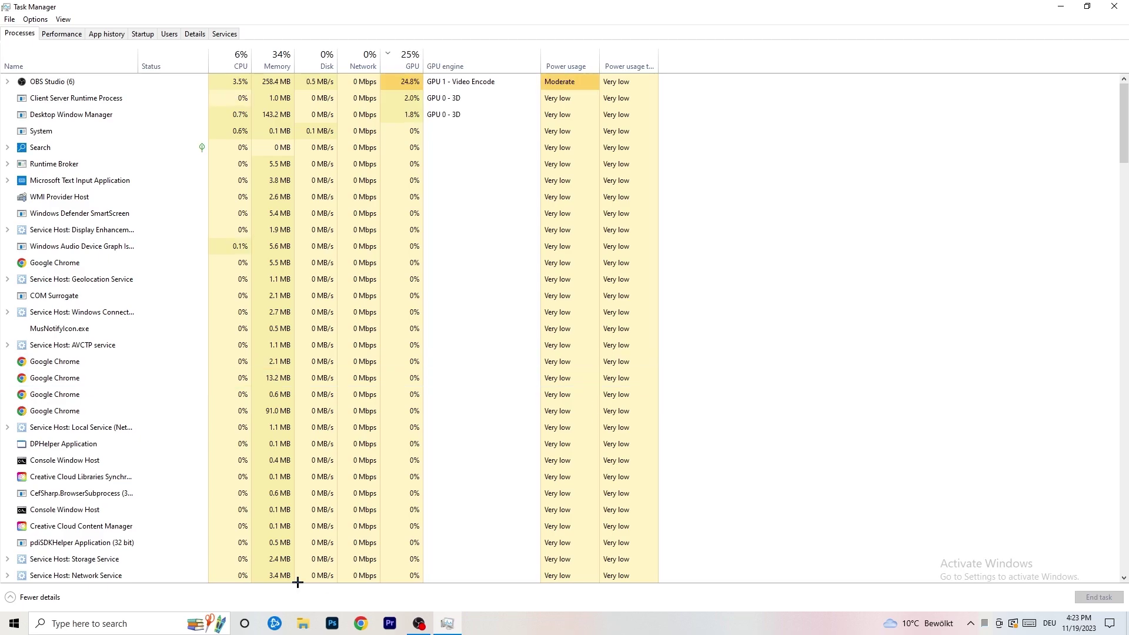
left_click(73, 37)
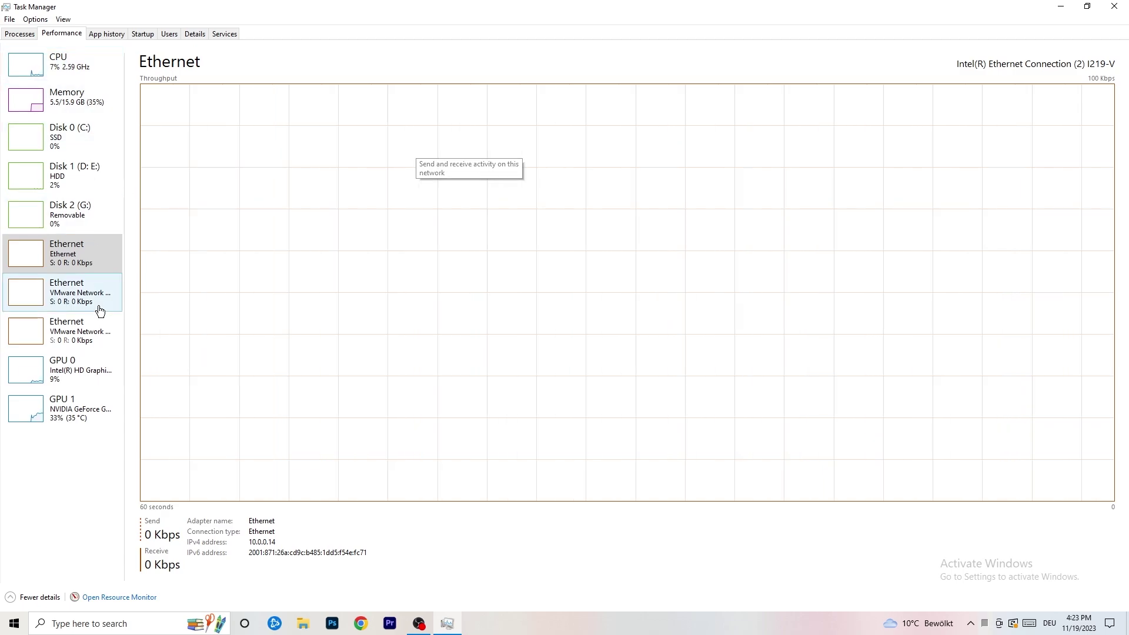
left_click(124, 598)
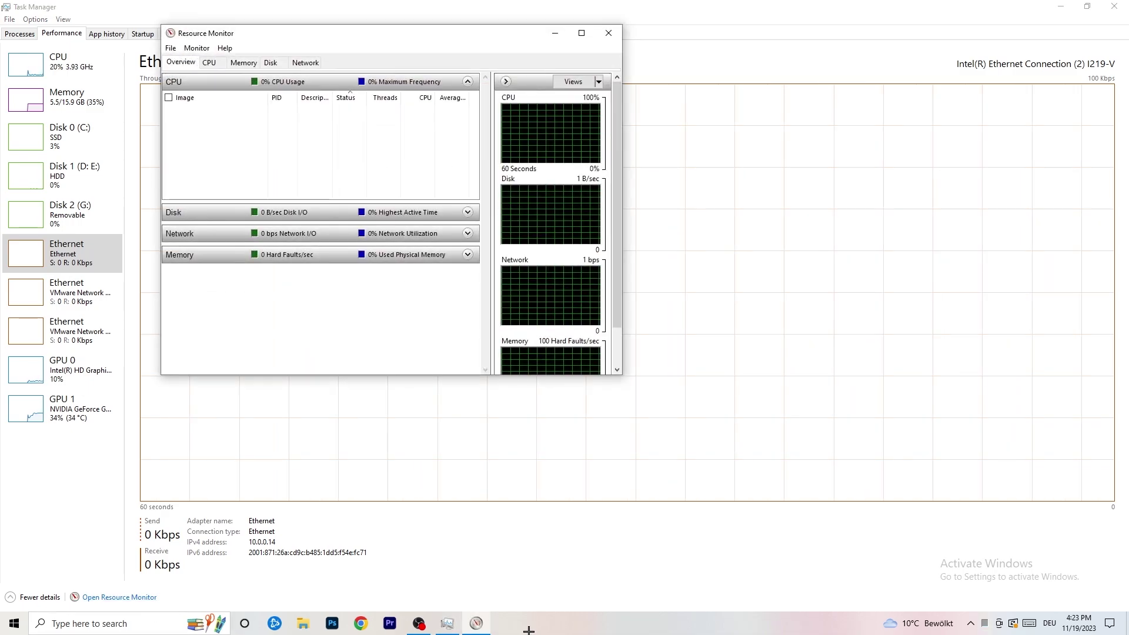
Maximize Resource Monitor, then scroll and rearrange its CPU process list
left_click(581, 32)
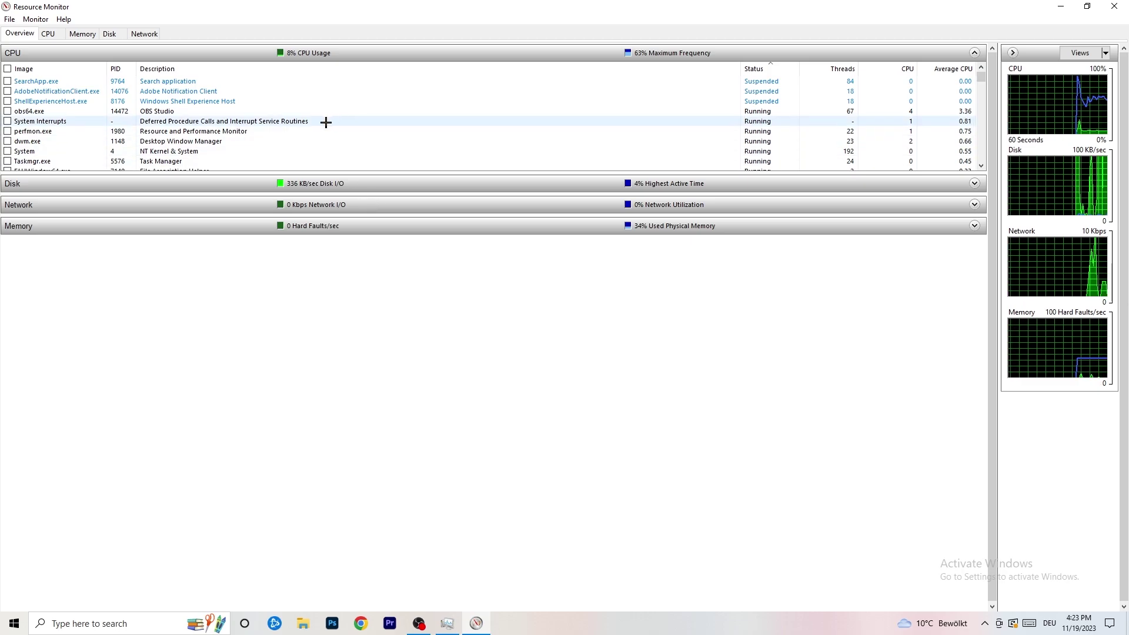
scroll(325, 122, "down", 5)
left_click_drag(982, 99, 973, 45)
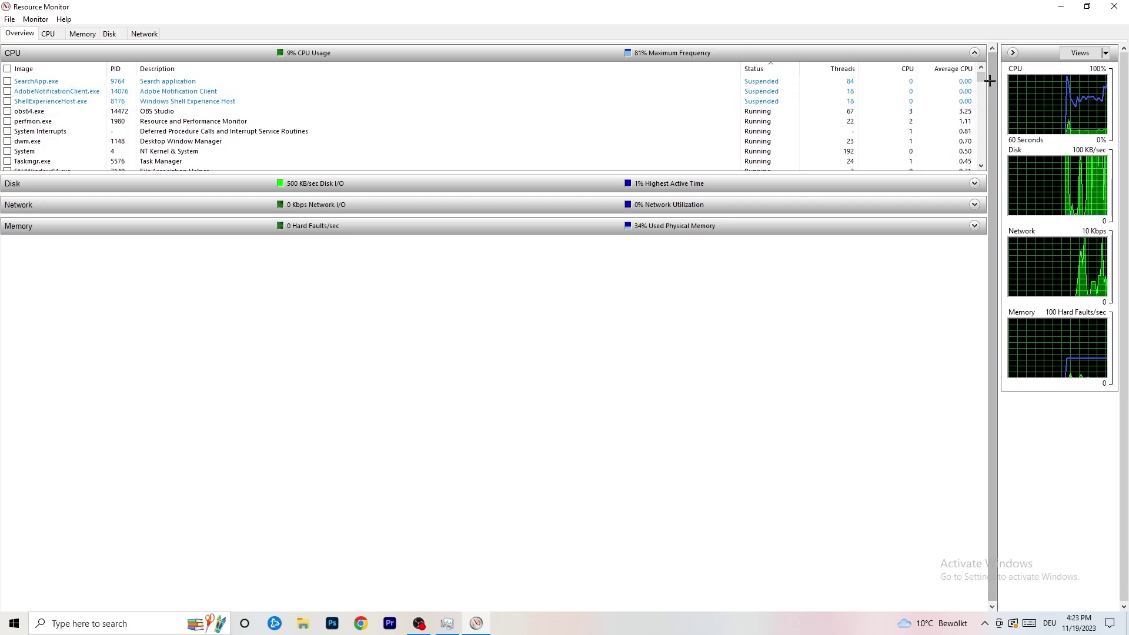
left_click_drag(981, 76, 728, 162)
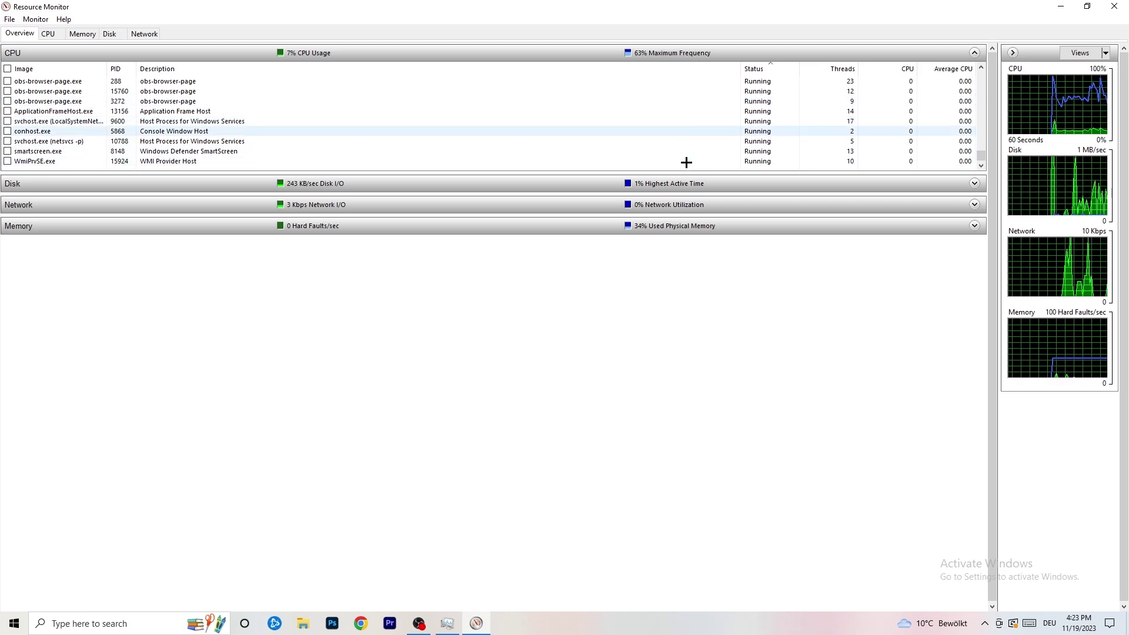
Inspect the conhost.exe process actions, then switch to the Network tab
right_click(672, 130)
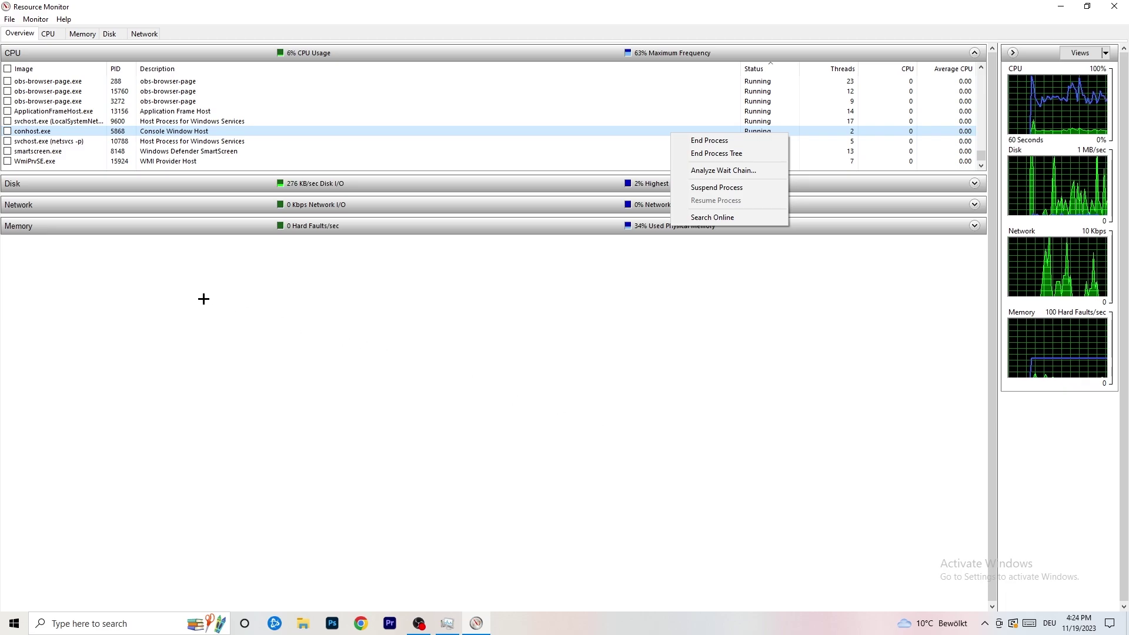
left_click(96, 30)
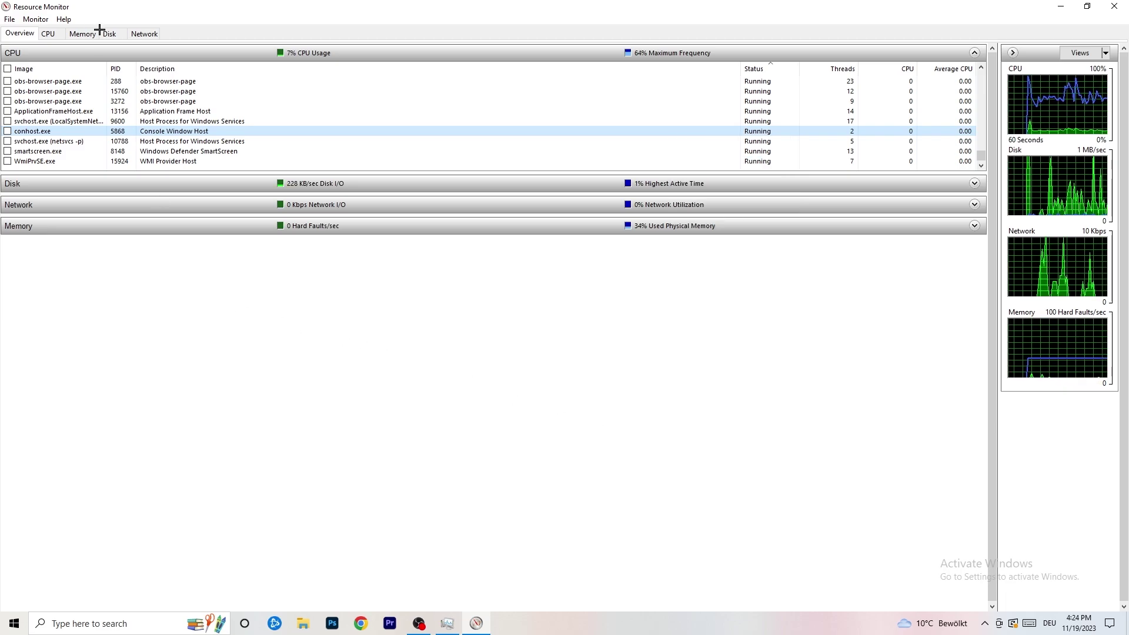
left_click(144, 33)
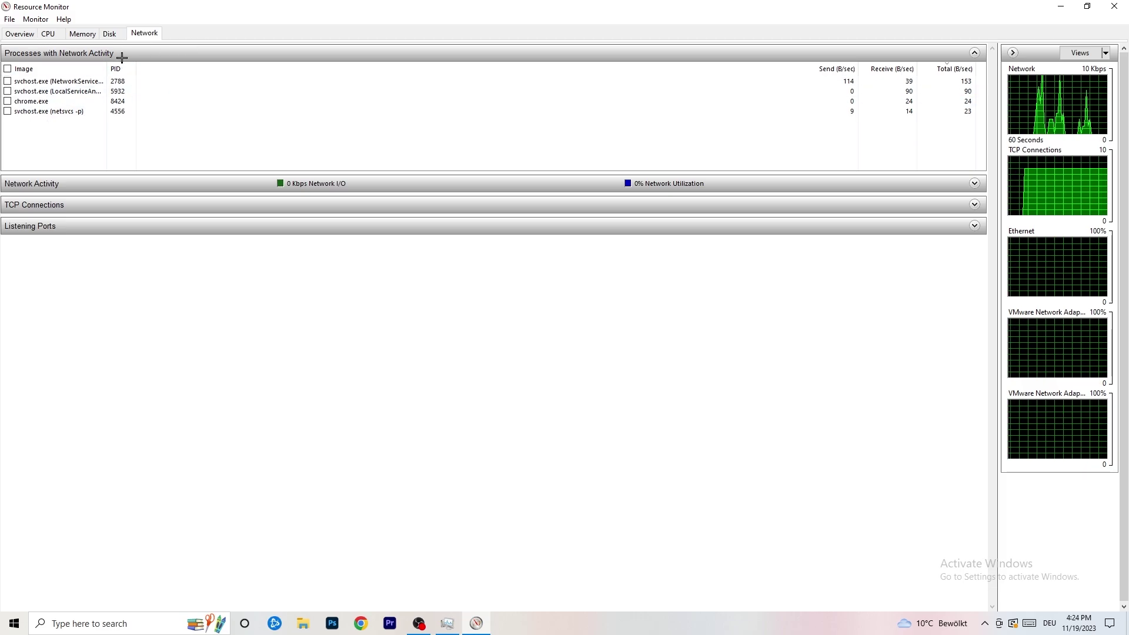
Toggle between the Overview and Network tabs, then close Resource Monitor and Task Manager
left_click(24, 35)
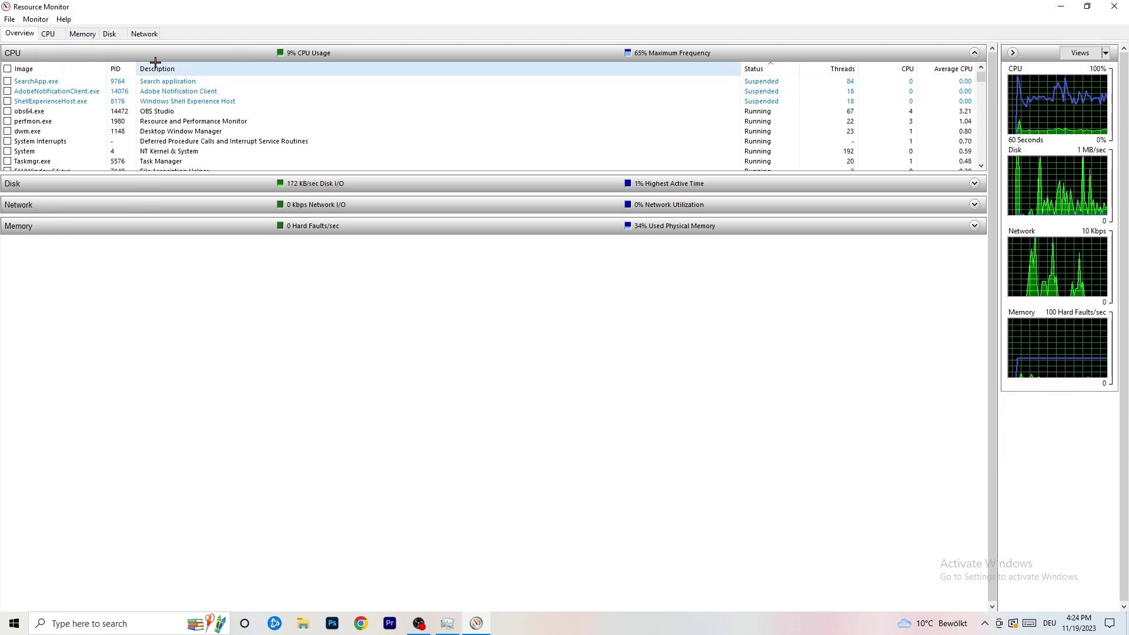
left_click(144, 33)
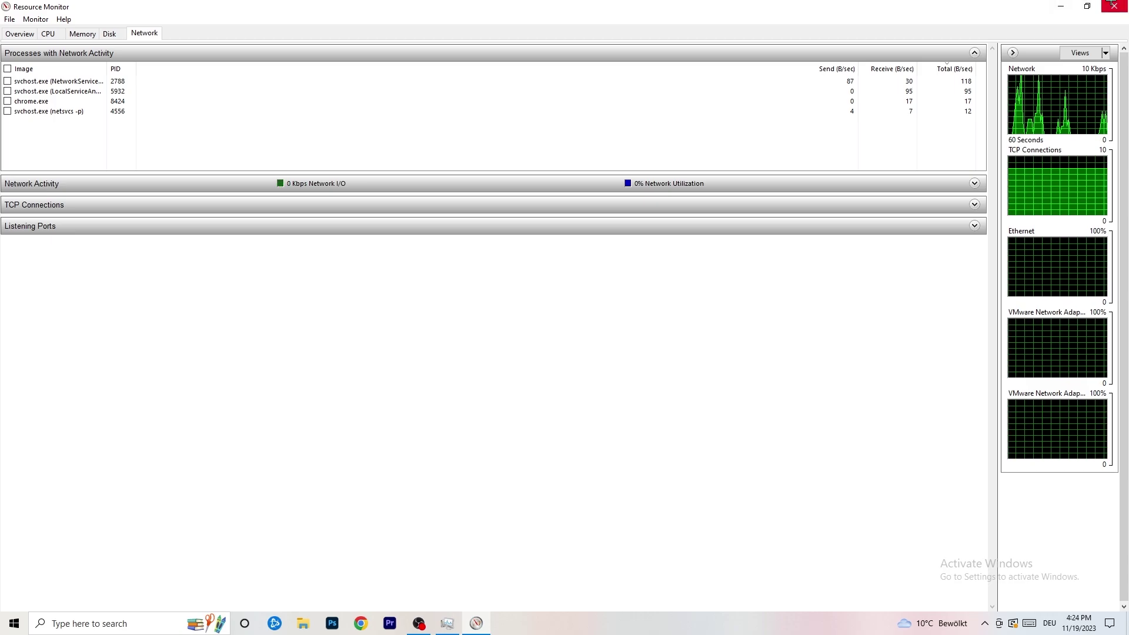
left_click(1113, 5)
left_click(1114, 6)
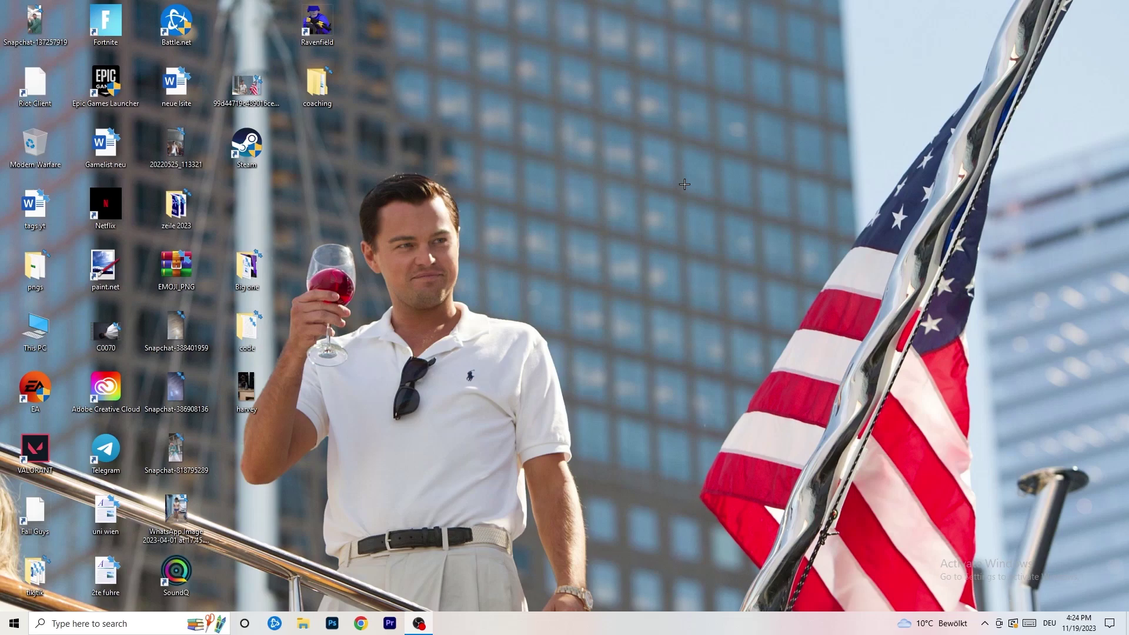
Open Network & Internet settings from Start and launch the network troubleshooter
left_click(14, 624)
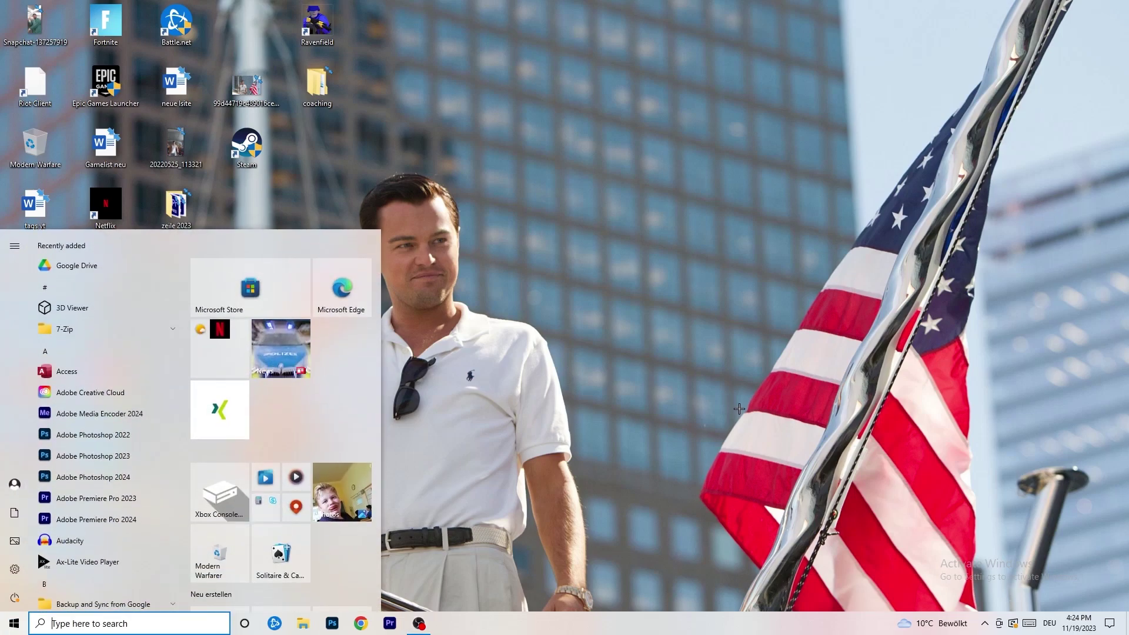
left_click(14, 569)
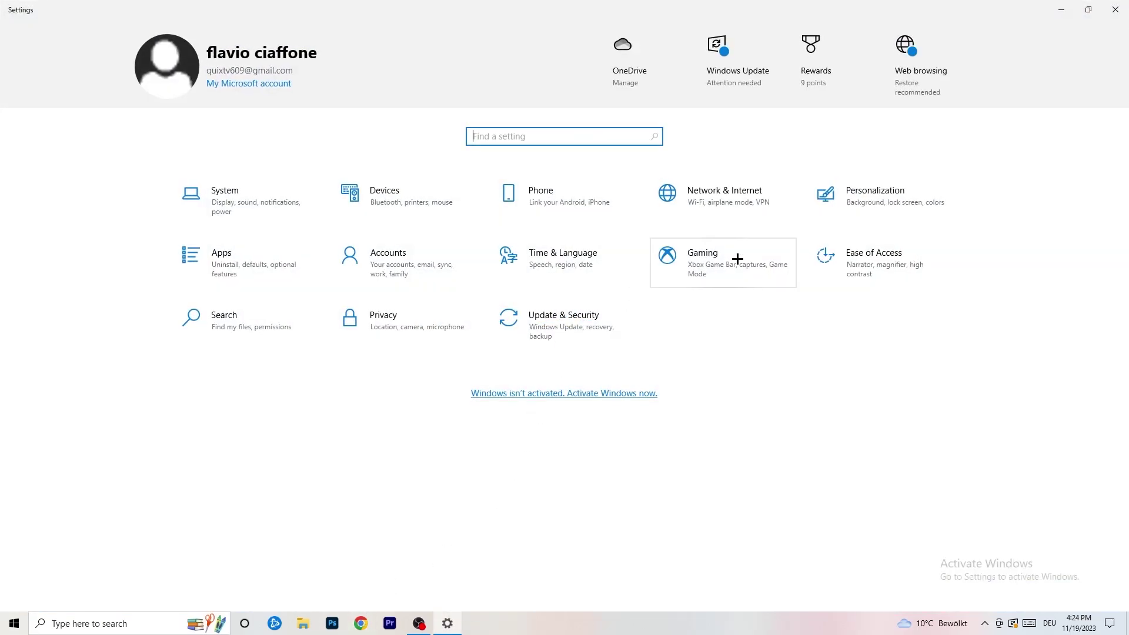
left_click(747, 198)
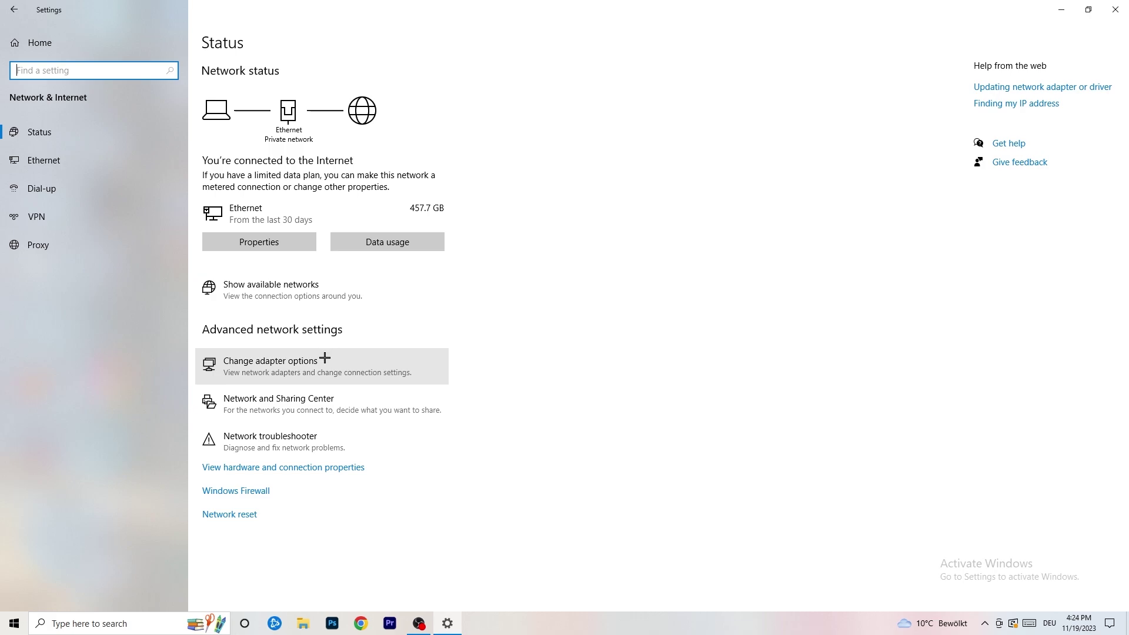
left_click(293, 446)
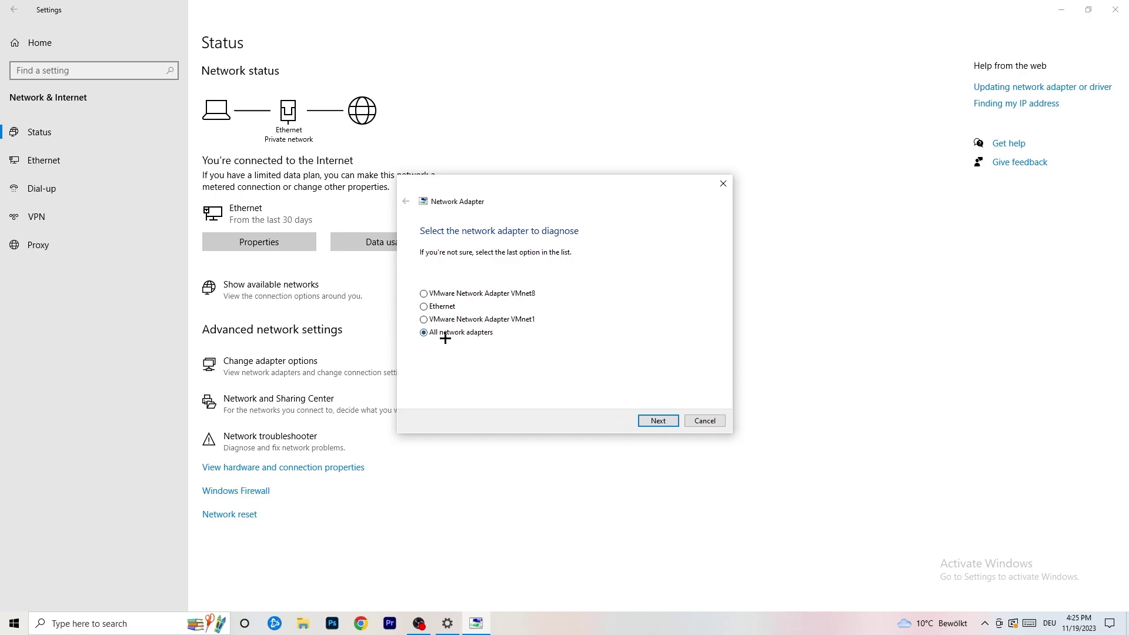
Diagnose all network adapters, close the troubleshooter, and show Network Connections maximized
left_click(645, 424)
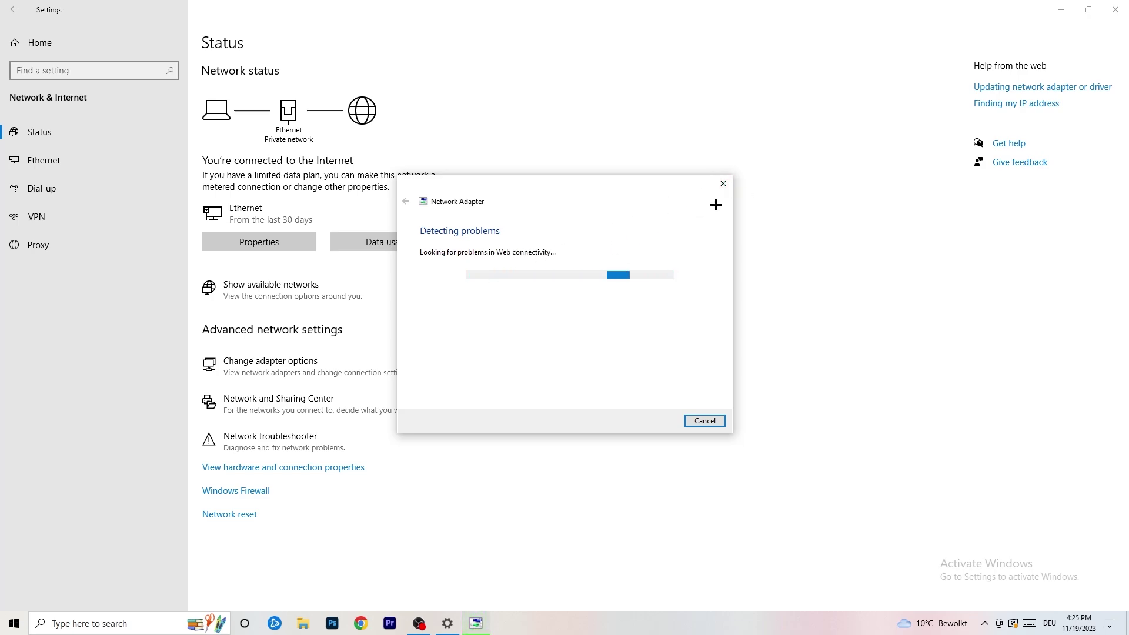
left_click(723, 184)
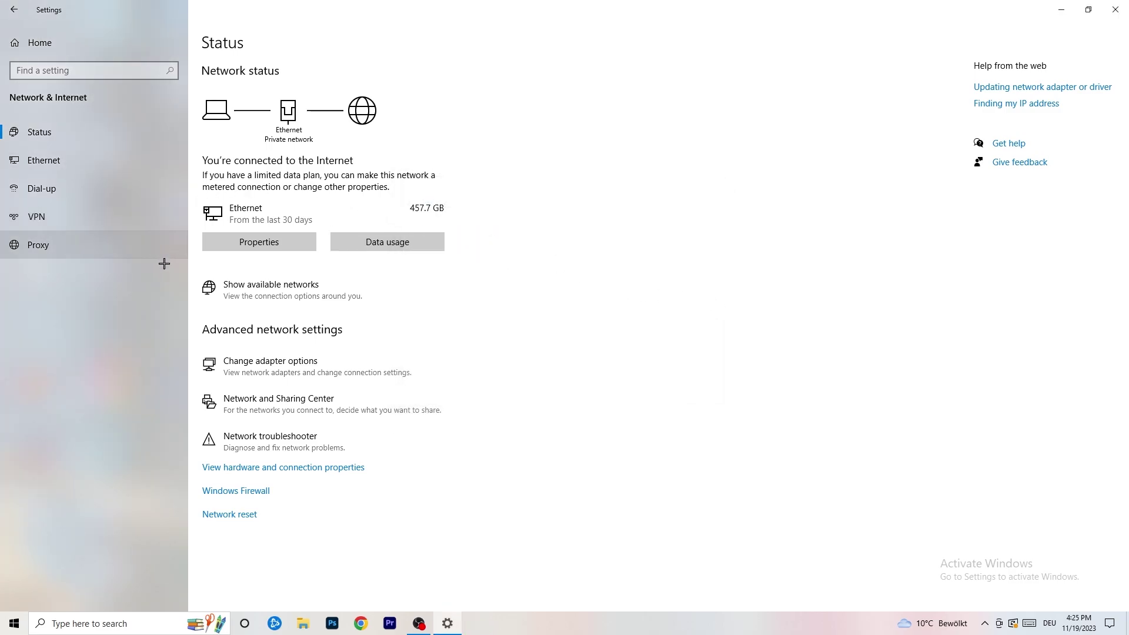
left_click(297, 370)
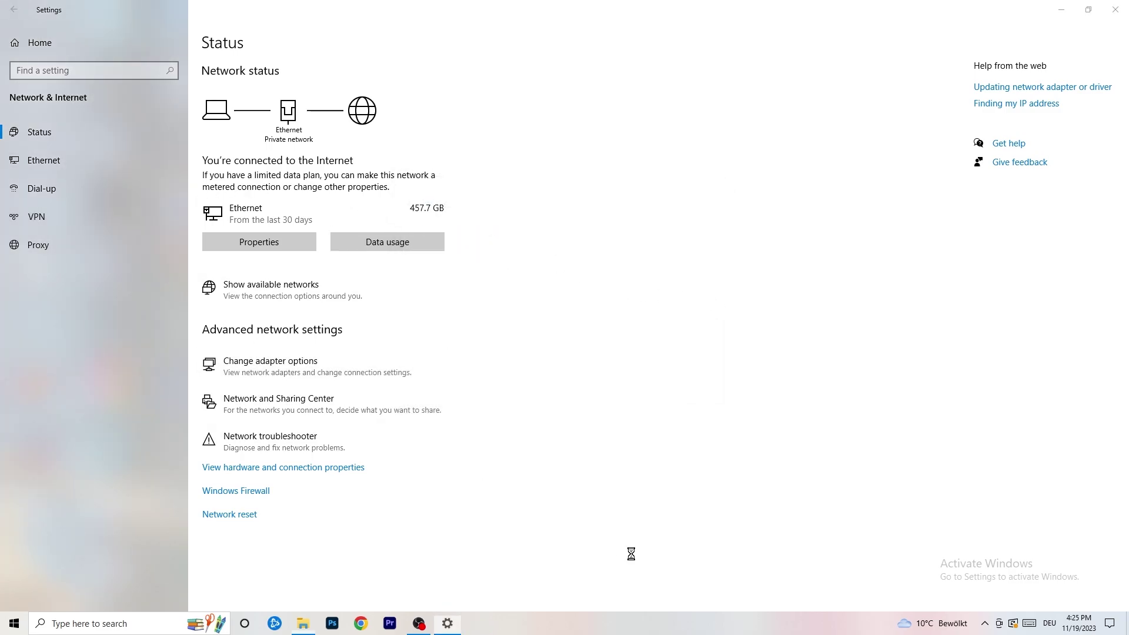
left_click(827, 94)
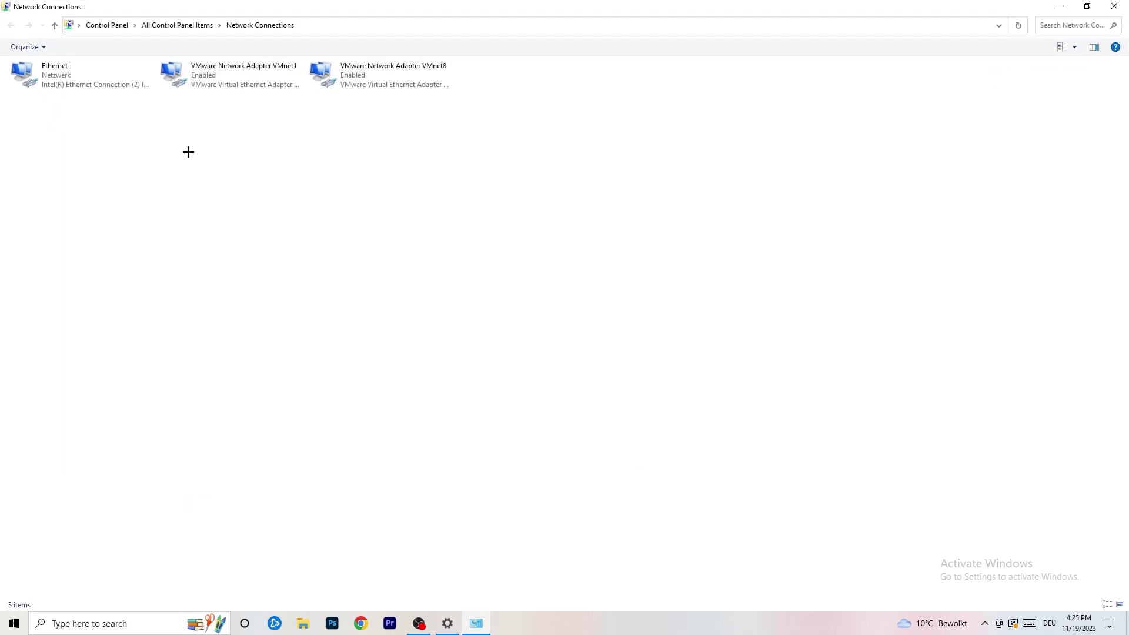
Disable and re-enable the Ethernet adapter, then close Network Connections
left_click(77, 73)
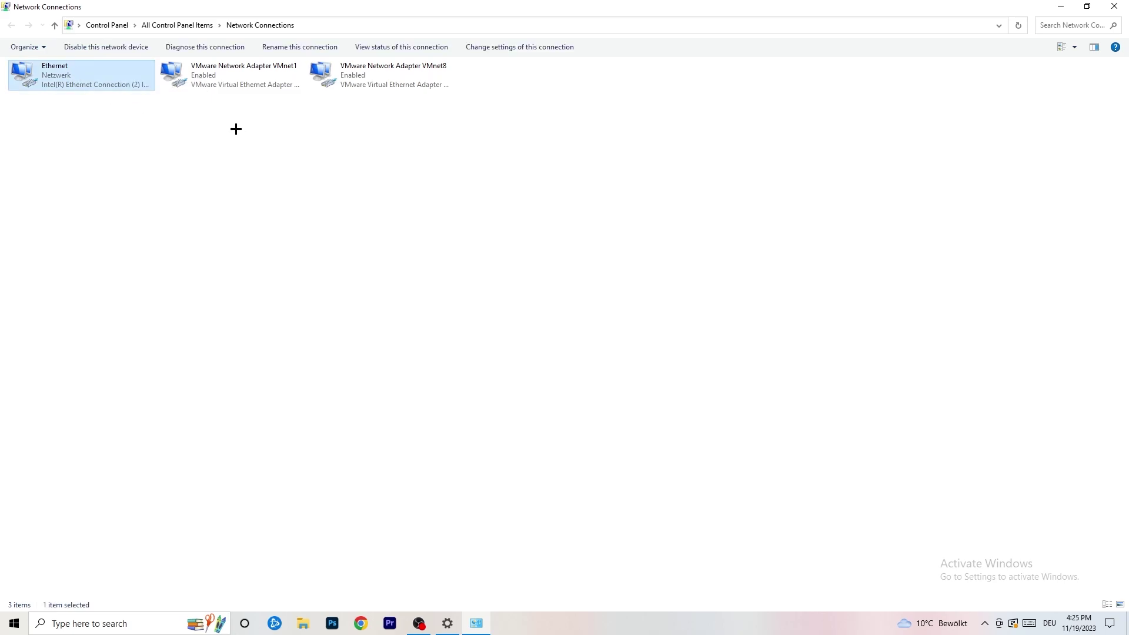
right_click(95, 71)
left_click(114, 81)
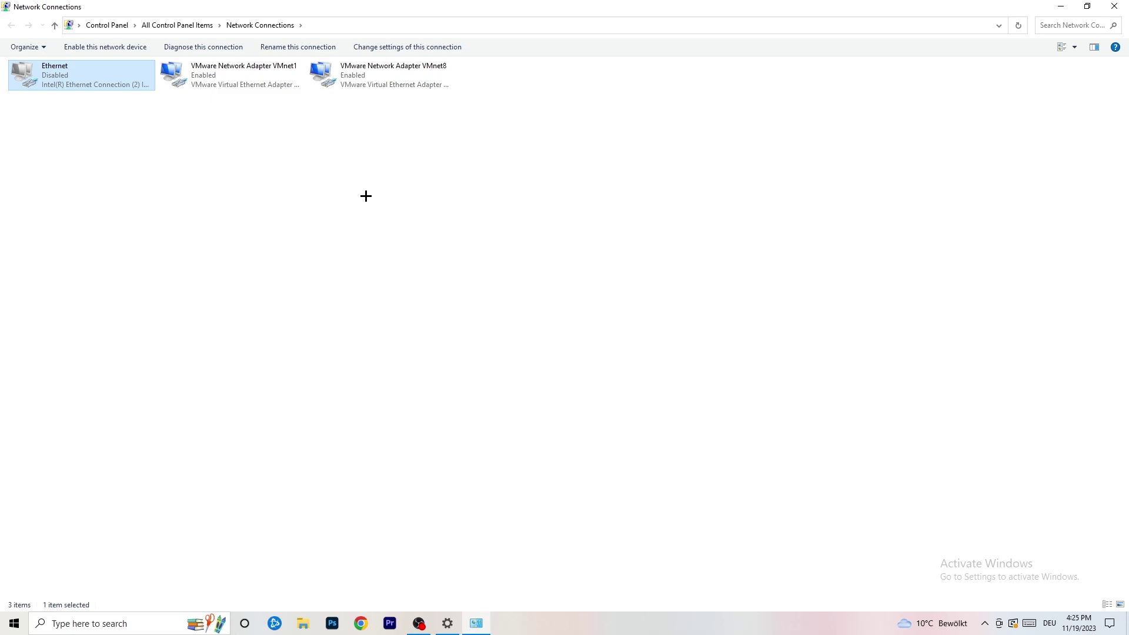
right_click(60, 84)
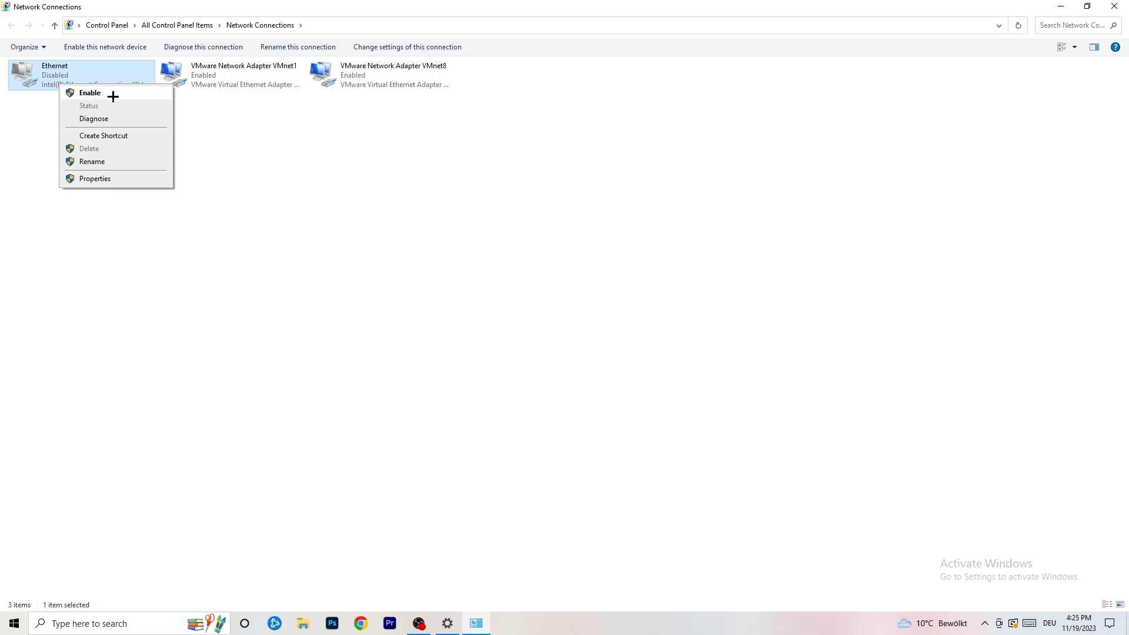
left_click(114, 94)
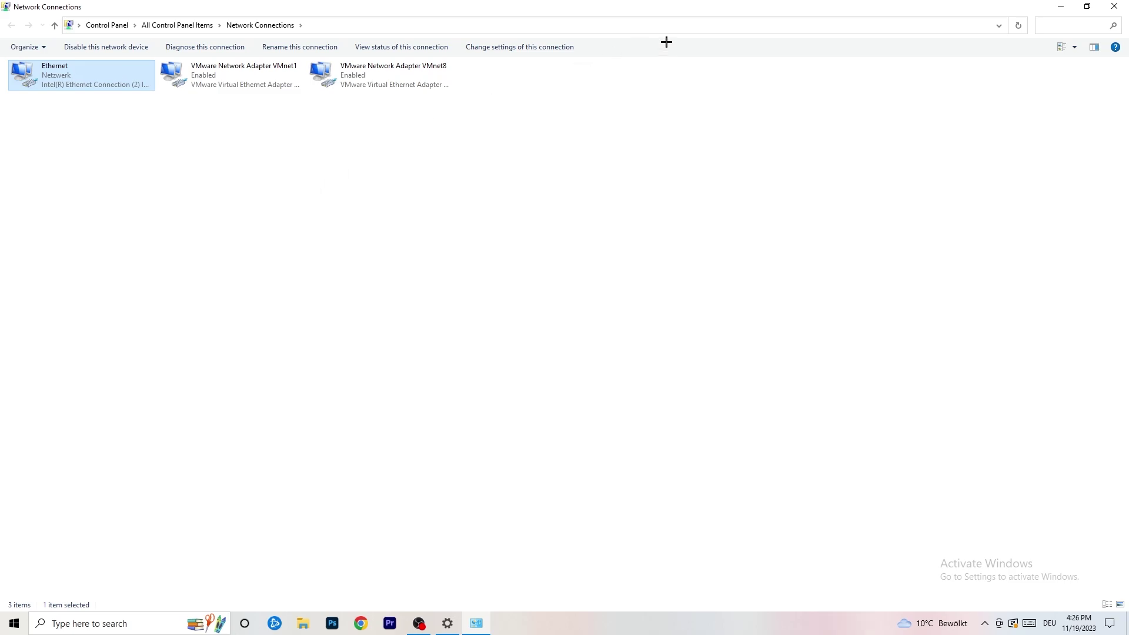
left_click(1114, 7)
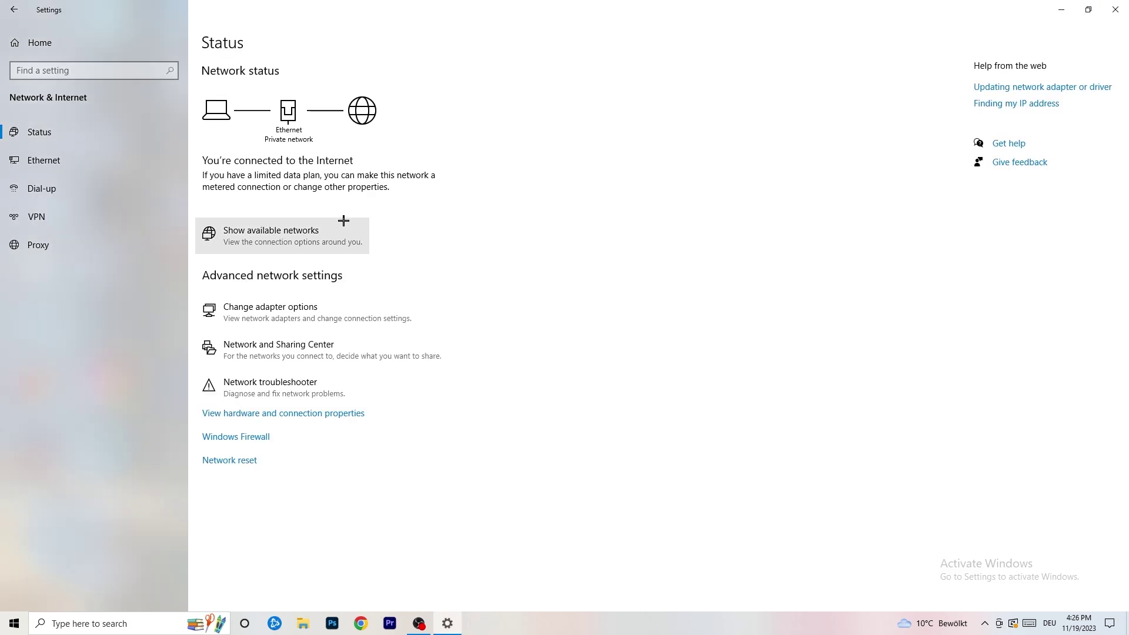
Open the Network and Sharing Center and the Ethernet connection's status dialog
left_click(334, 355)
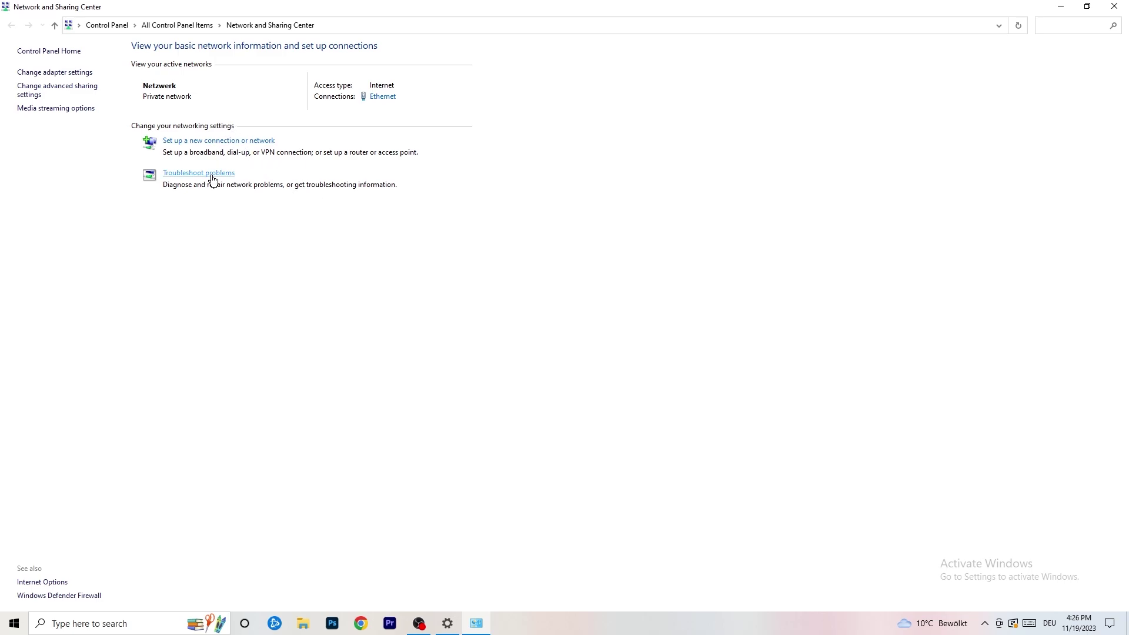
left_click(383, 97)
Open the Ethernet properties and then the Internetprotokoll, Version 4 (TCP/IPv4) properties
left_click_drag(570, 191, 288, 116)
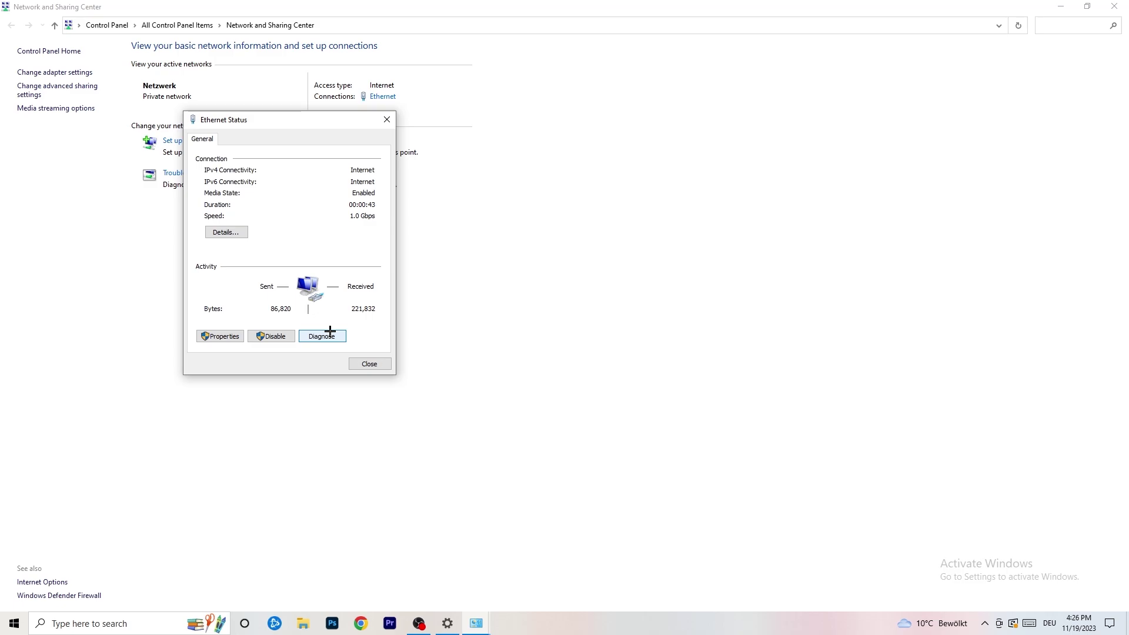
left_click(230, 336)
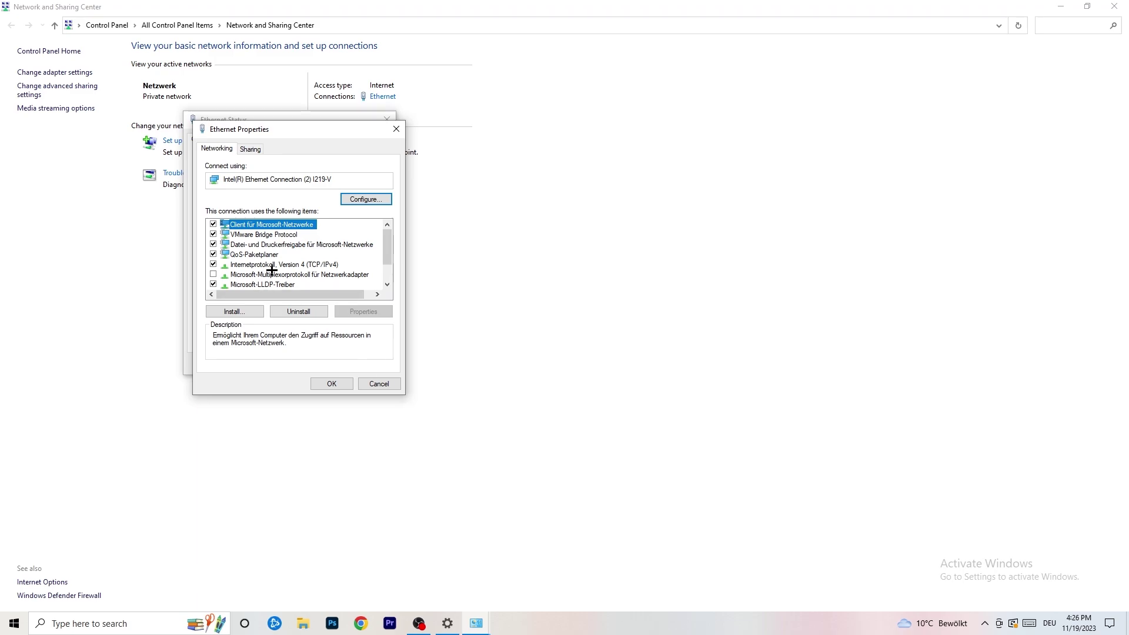
scroll(273, 264, "down", 1)
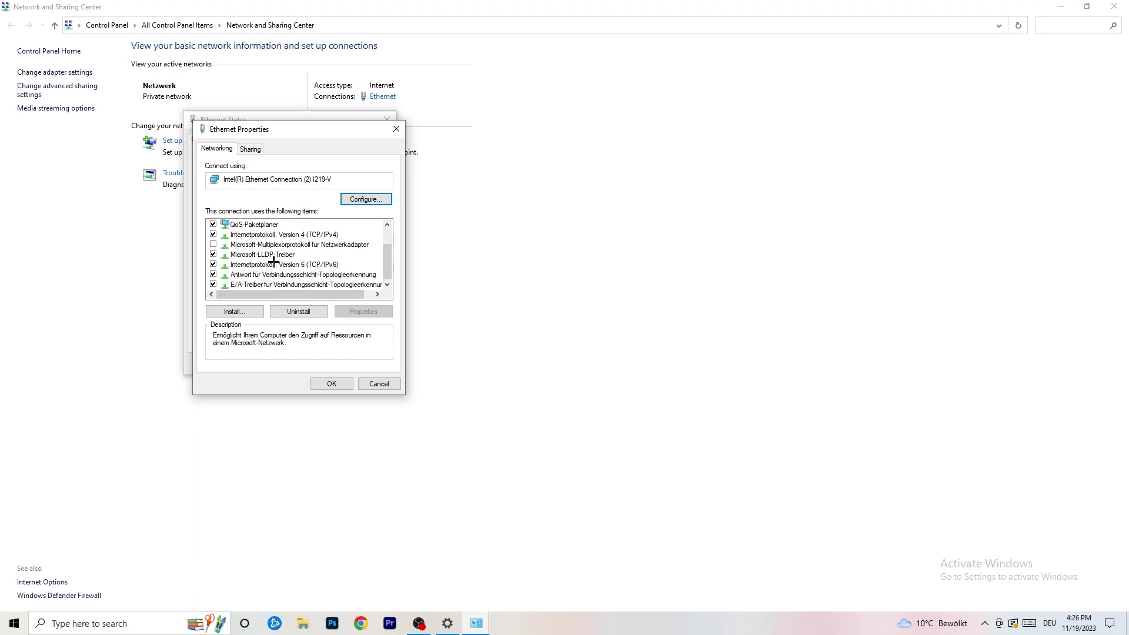
scroll(273, 261, "up", 1)
scroll(273, 260, "down", 1)
scroll(275, 254, "up", 1)
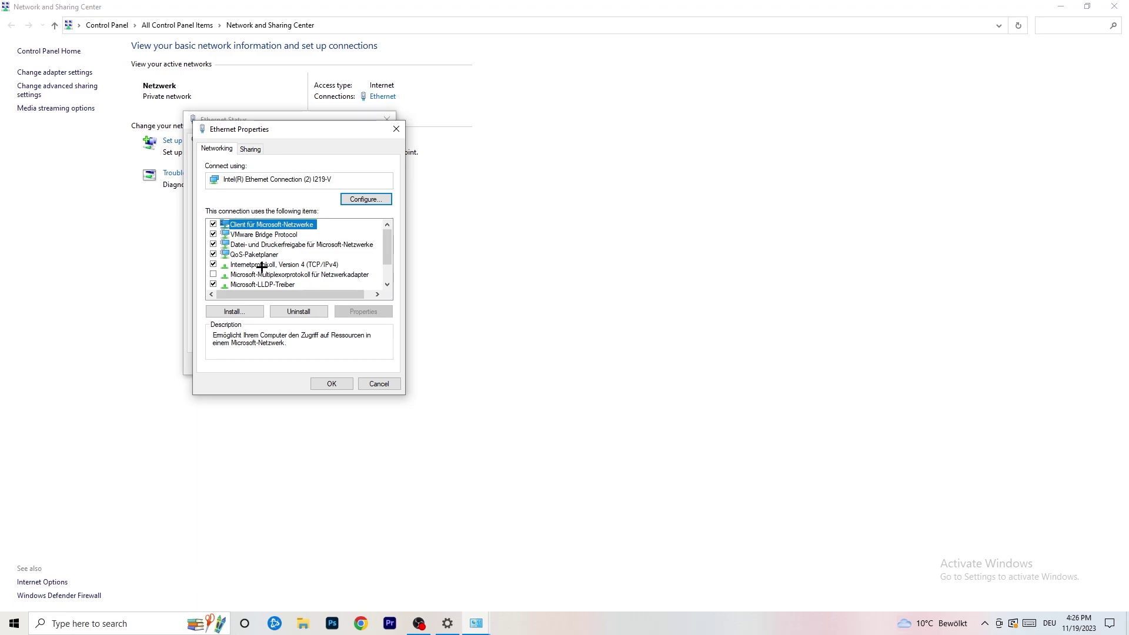
double_click(262, 265)
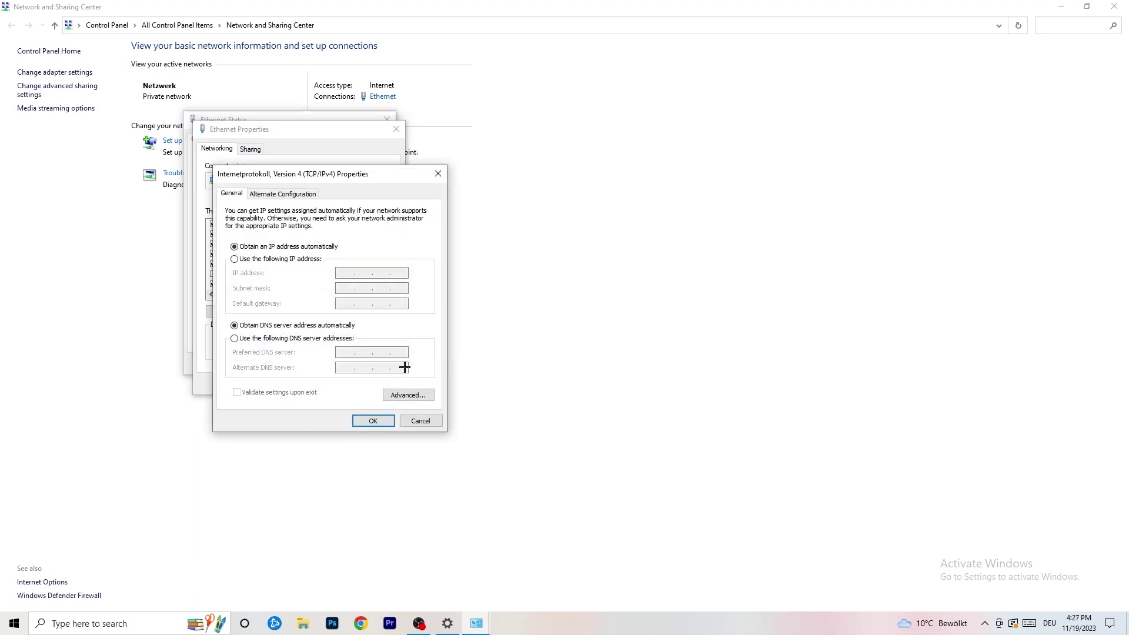
Check the IPv4 settings, briefly select a manual IP, and close all Ethernet dialogs unsaved
left_click(238, 261)
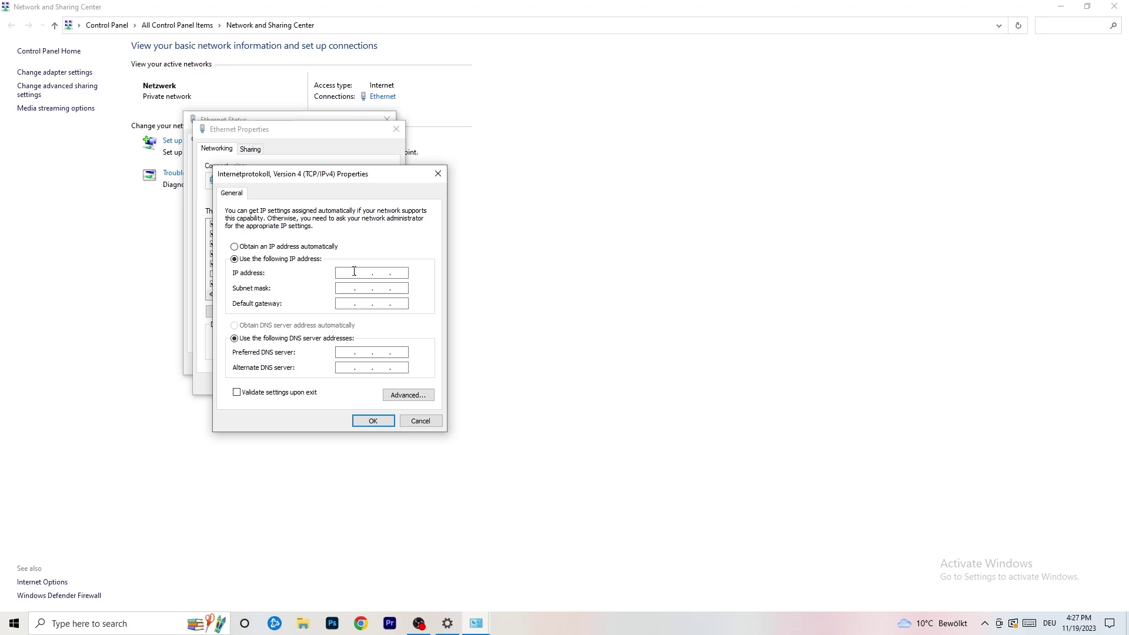
left_click(347, 273)
left_click(438, 171)
left_click(396, 128)
left_click(387, 118)
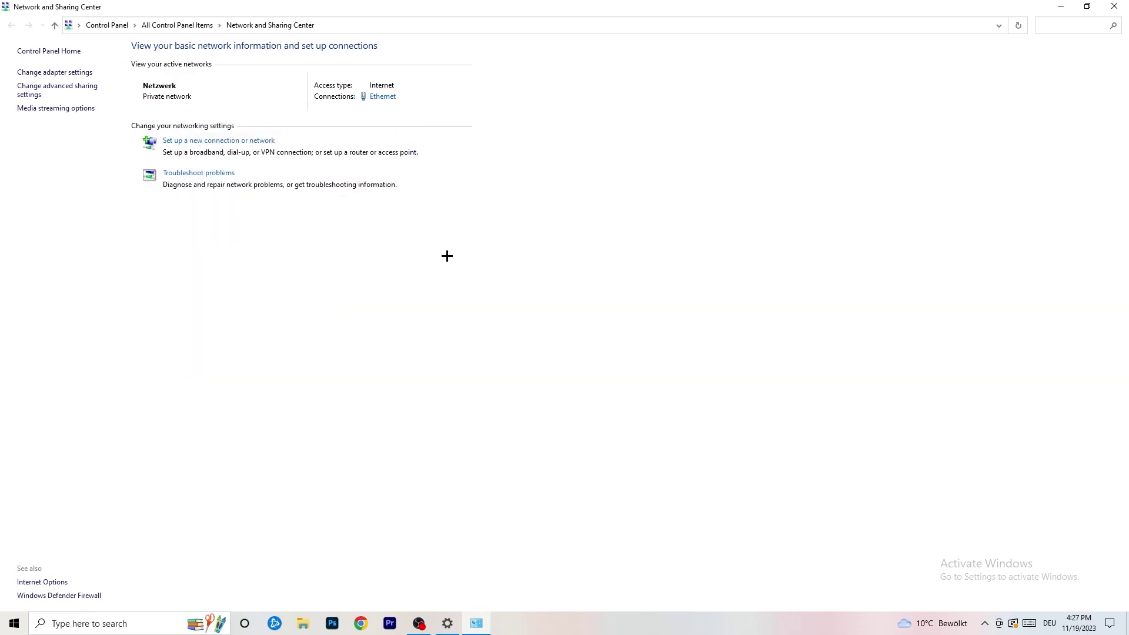
Close Network and Sharing Center, review available networks, then close Network & Internet settings to the desktop
left_click(1114, 6)
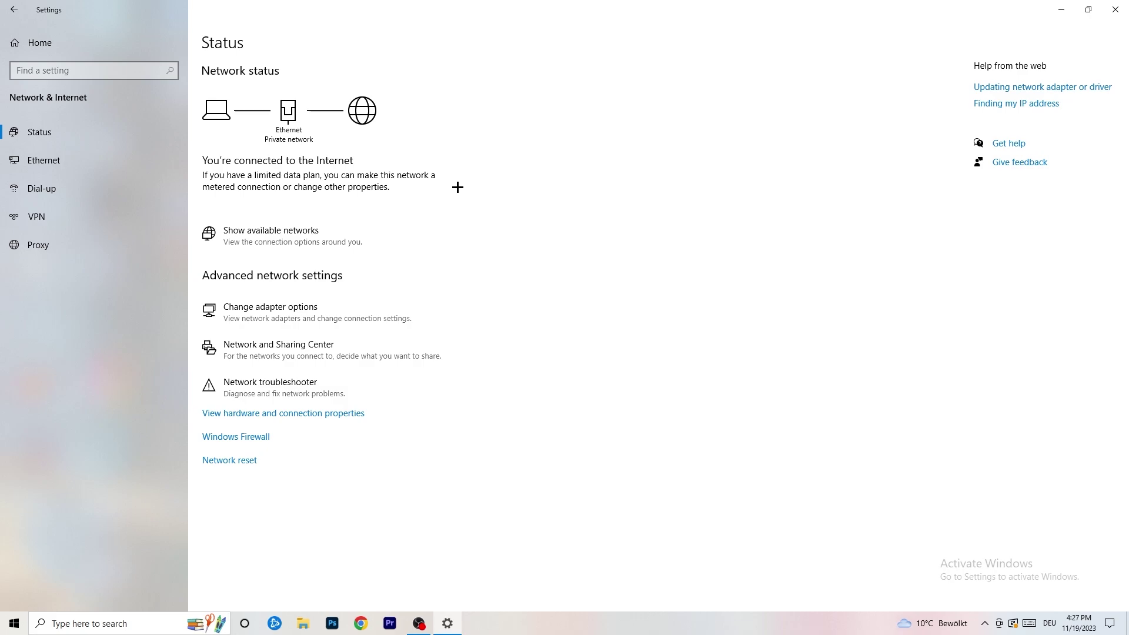
left_click(297, 230)
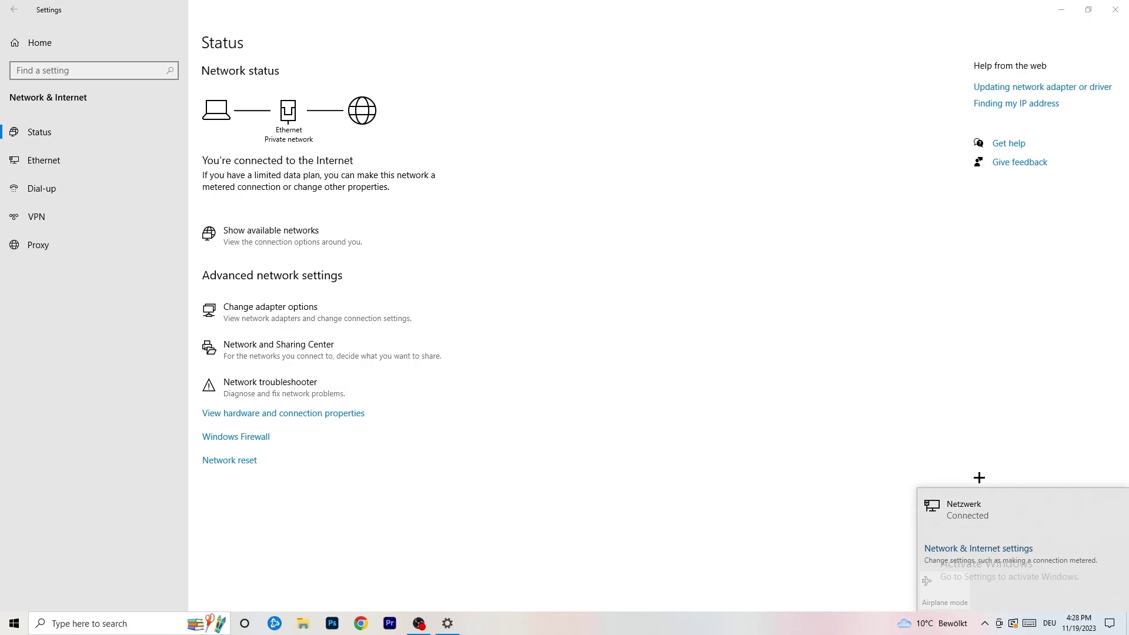
left_click(964, 549)
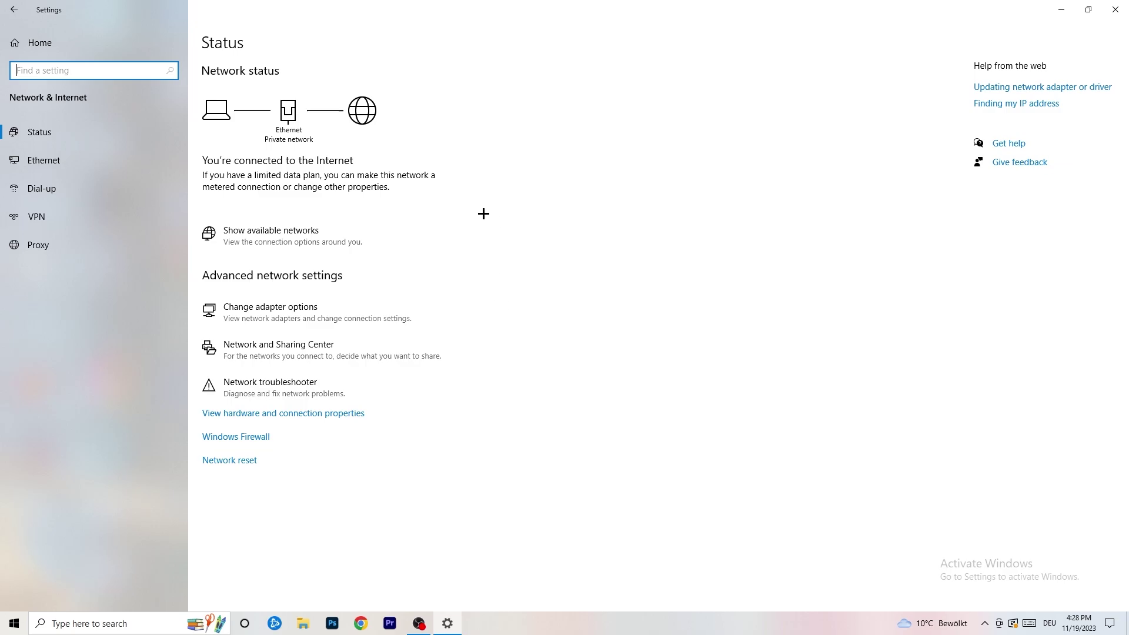
left_click(1114, 8)
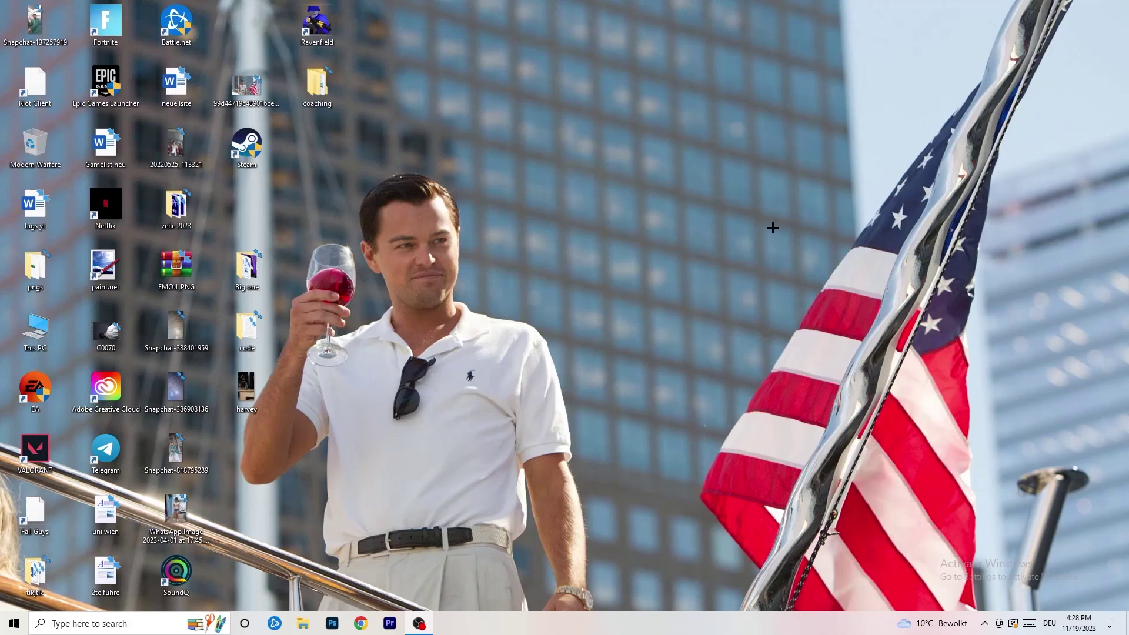
left_click(14, 622)
left_click(15, 569)
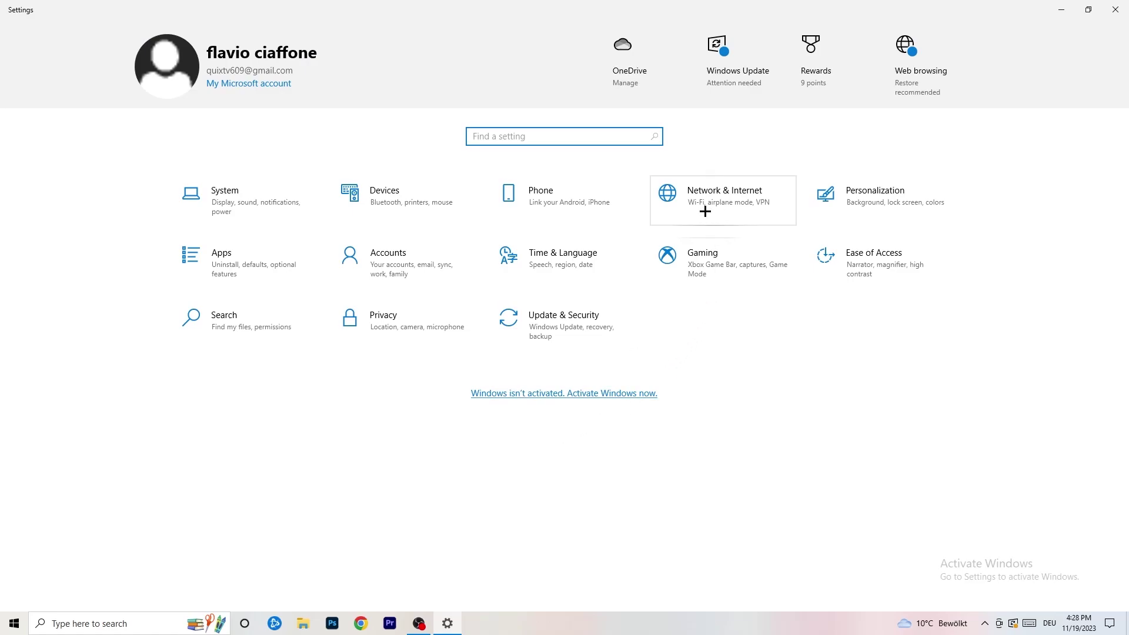
left_click(541, 301)
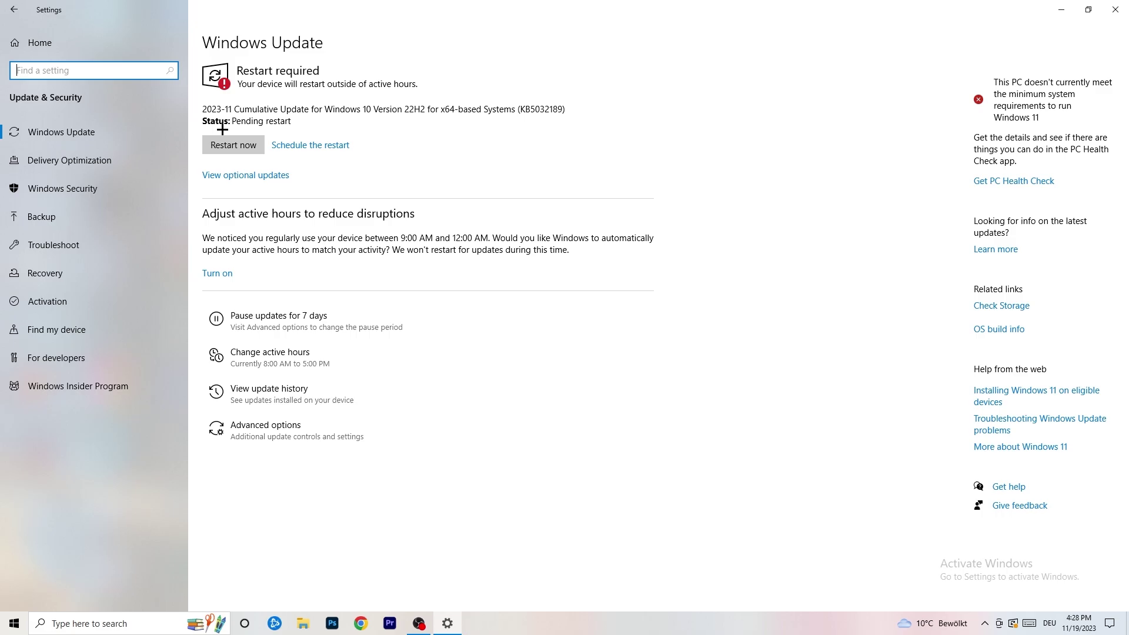
left_click(1115, 9)
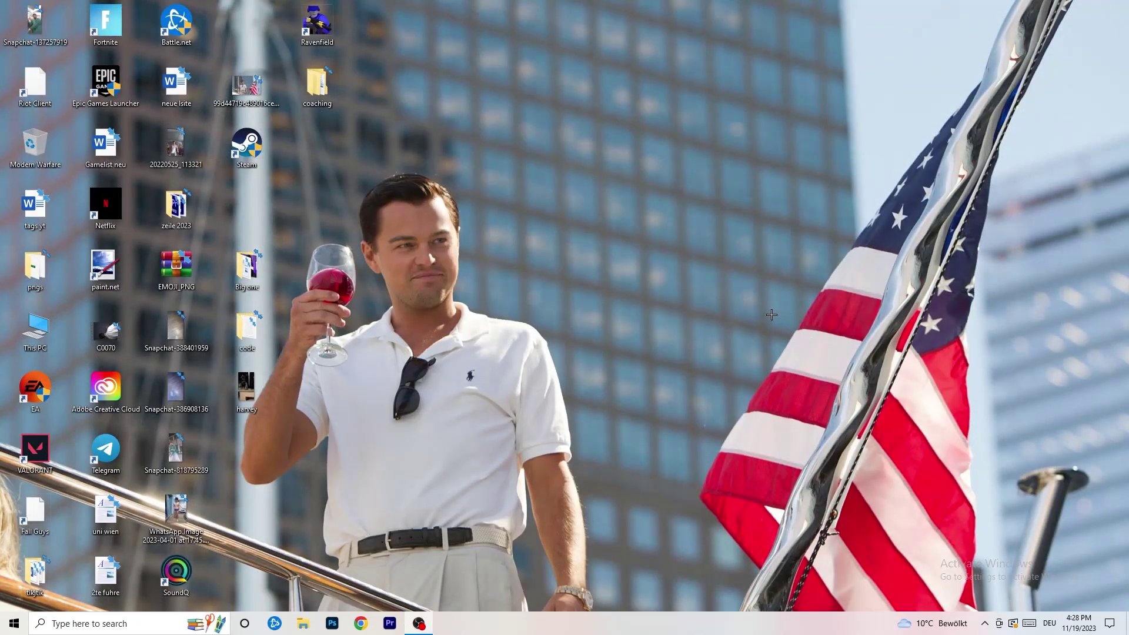